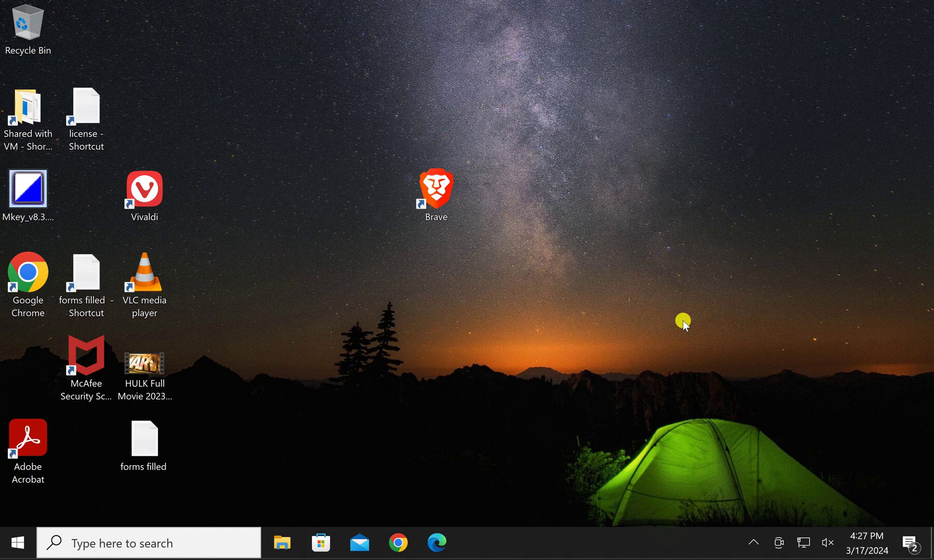
Start Brave from the desktop and open Settings at the Privacy and security section
double_click(436, 195)
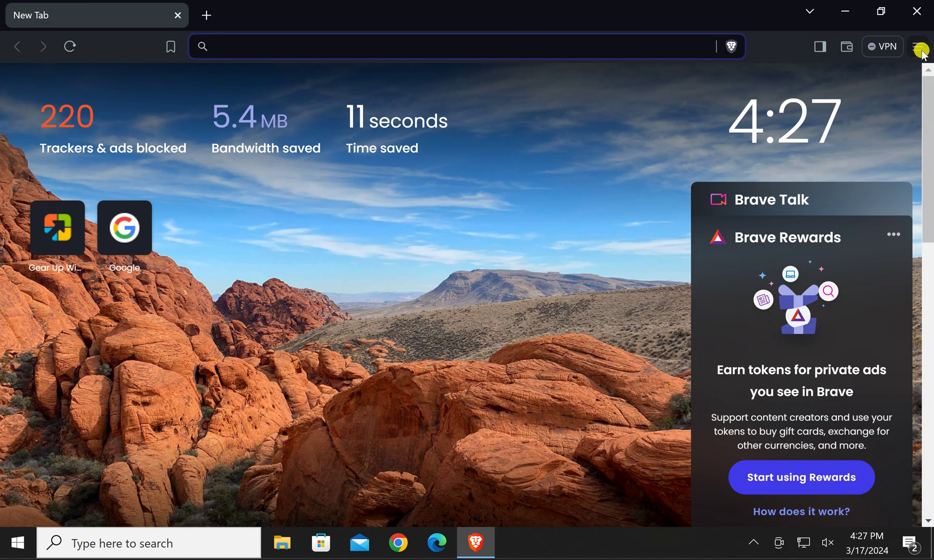
click(918, 47)
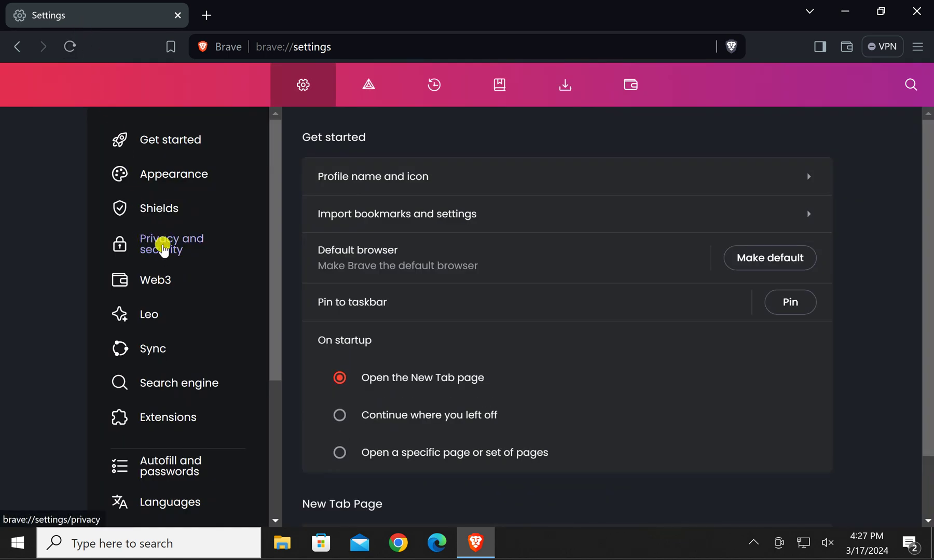
click(163, 248)
scroll(508, 336, down, 2)
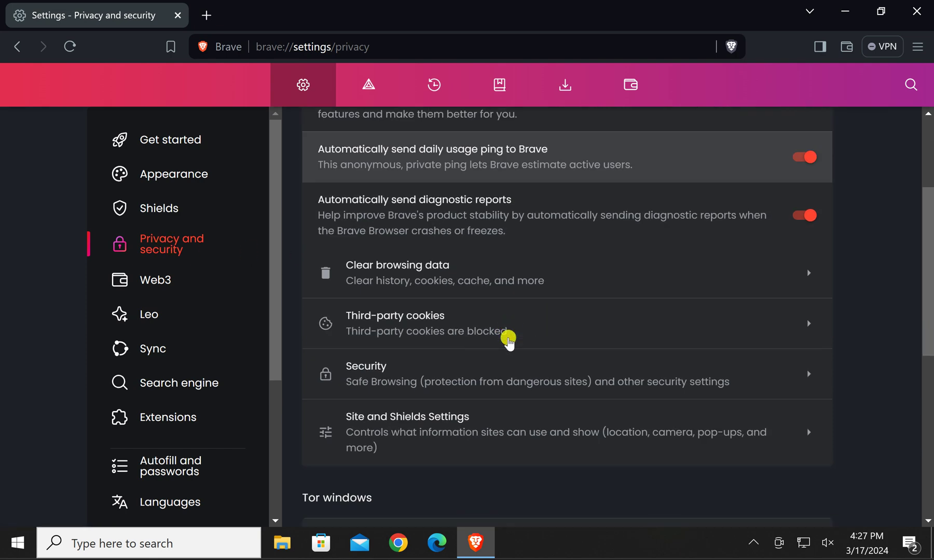
scroll(508, 342, down, 2)
scroll(453, 320, down, 2)
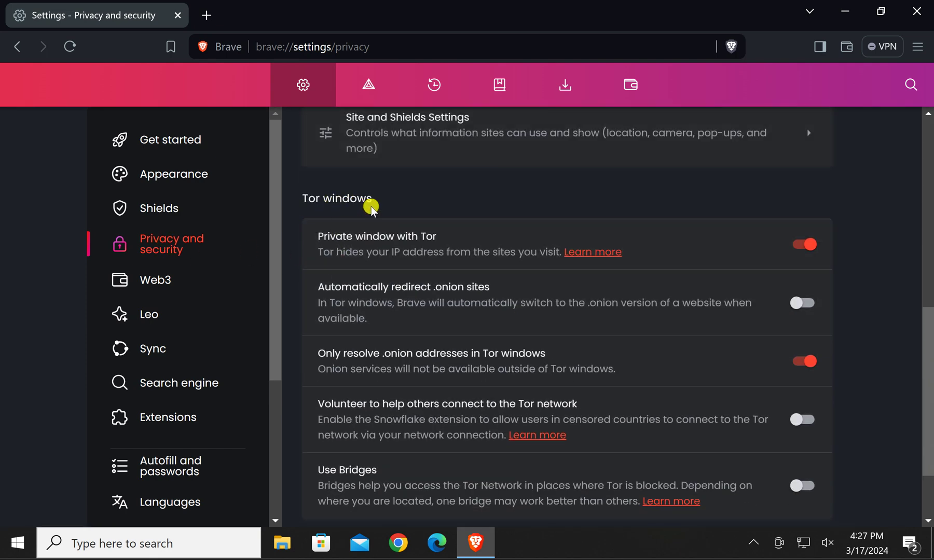